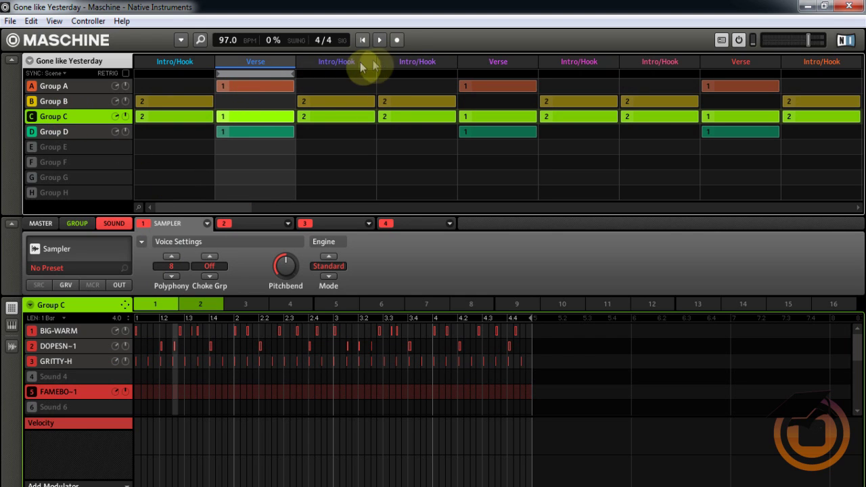
Step: Play the Maschine project briefly, then stop playback
click(380, 40)
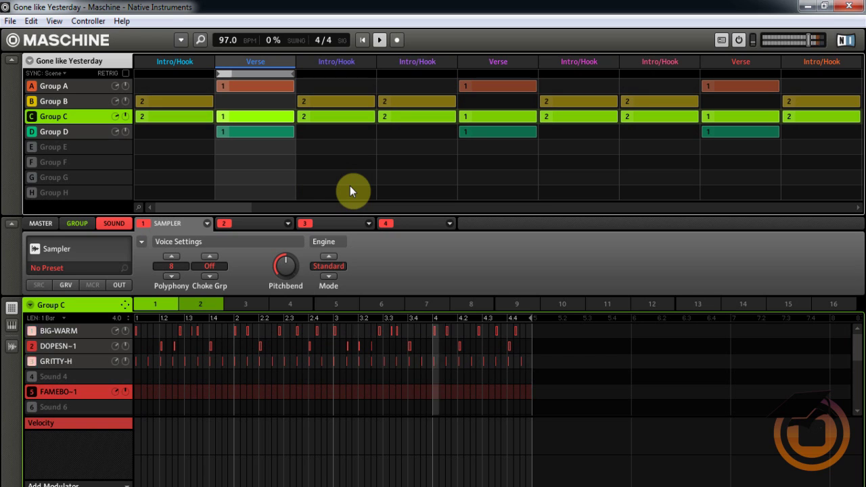
click(380, 40)
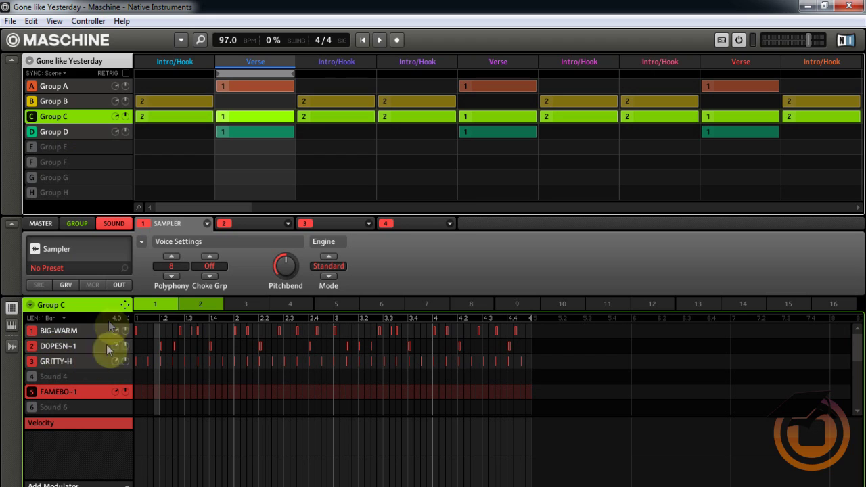
drag(166, 277, 169, 269)
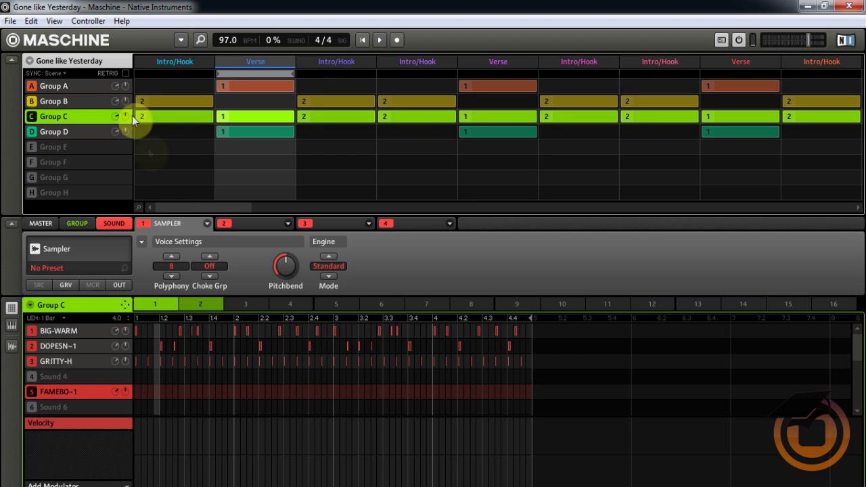
Step: Open Maschine's audio and MIDI settings from the File menu and confirm them
click(9, 22)
mouse_move(86, 143)
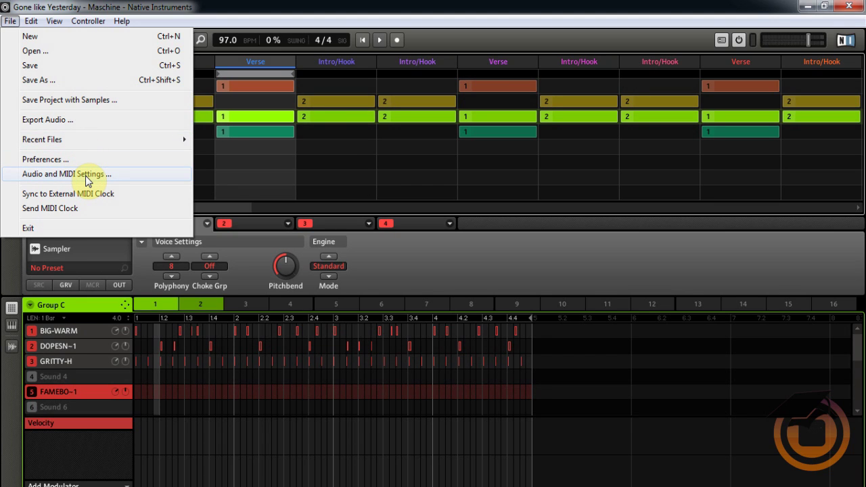
click(86, 177)
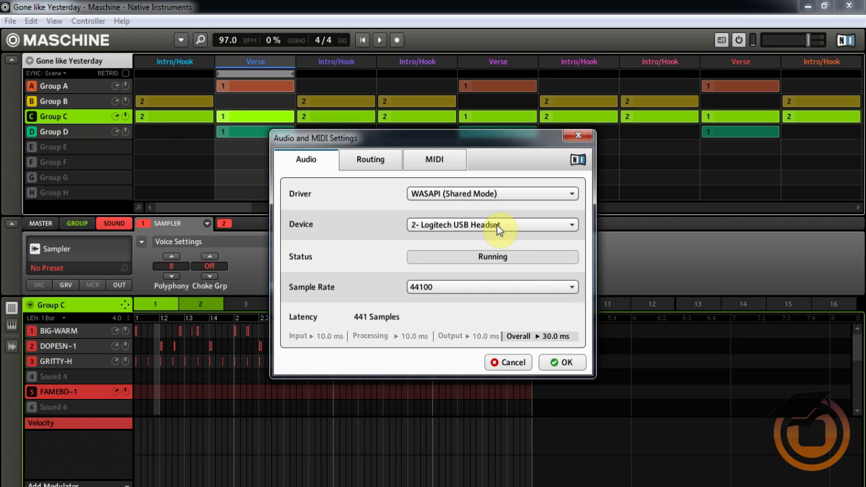
click(565, 363)
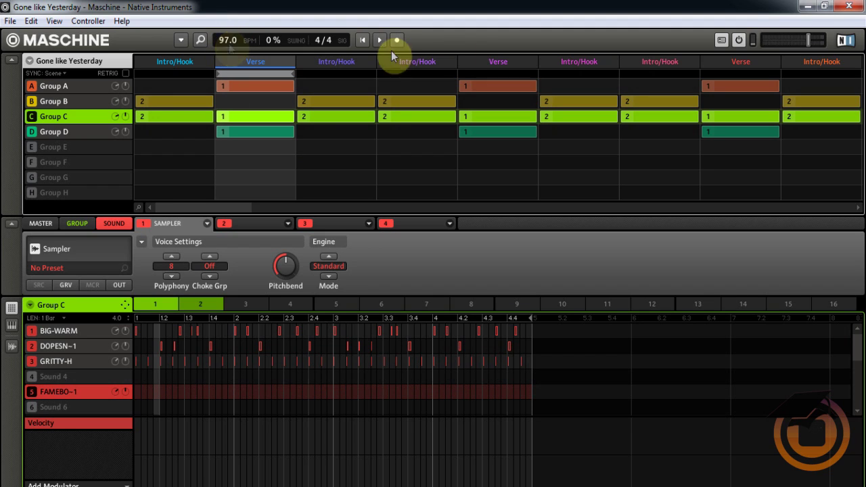
Step: Restore down the Maschine window and position it so Live's tracks show beside it
click(824, 8)
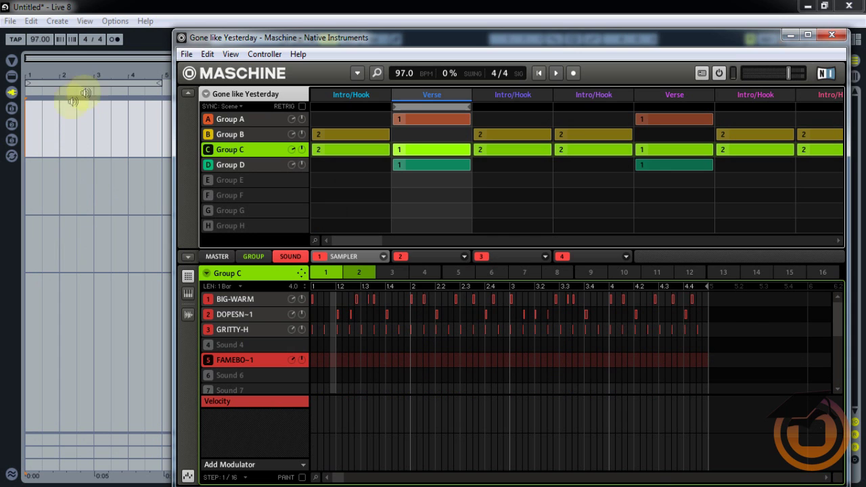
drag(625, 39, 487, 36)
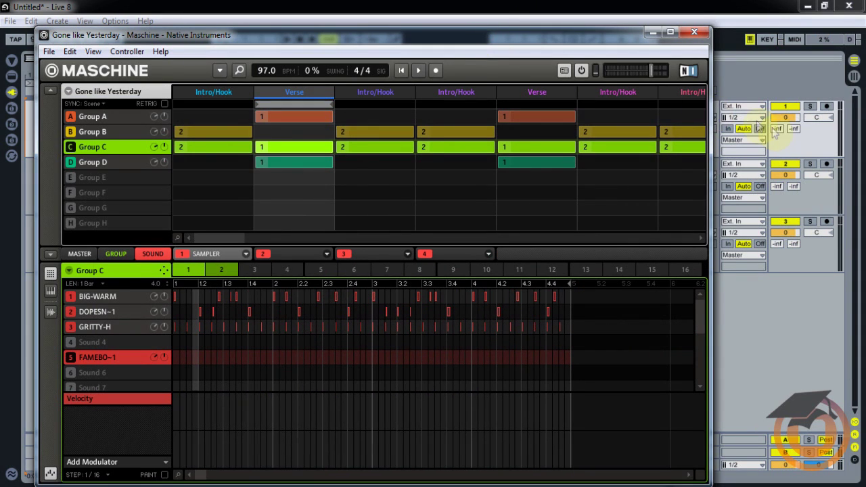
drag(576, 35, 482, 37)
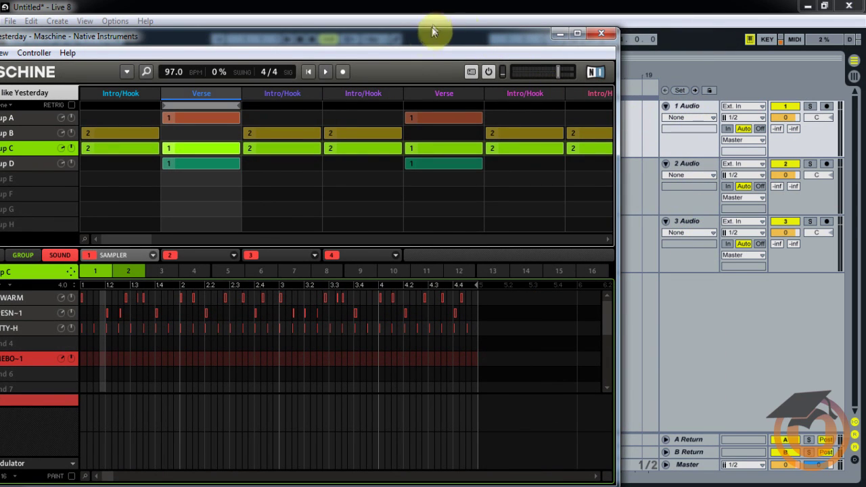
drag(422, 35, 662, 38)
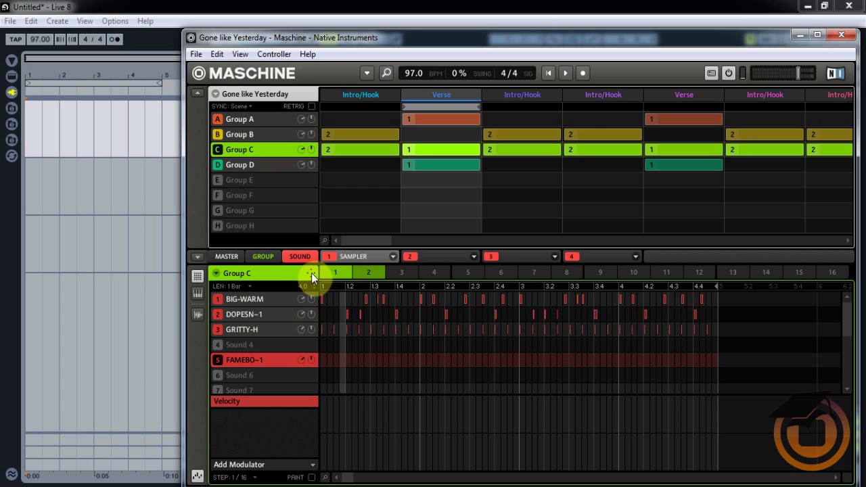
Step: Render the full Group C pattern and drop it on Live's track 1 as 'Group C - A1 - 10'
drag(312, 273, 310, 271)
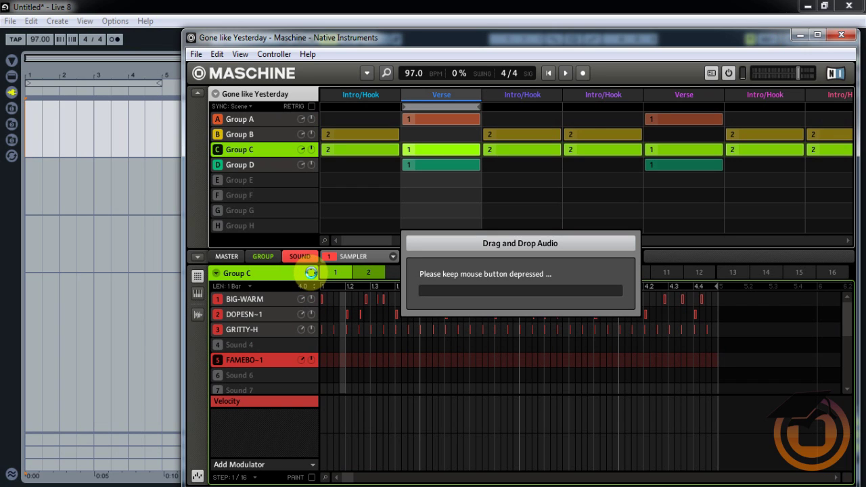
drag(310, 272, 30, 121)
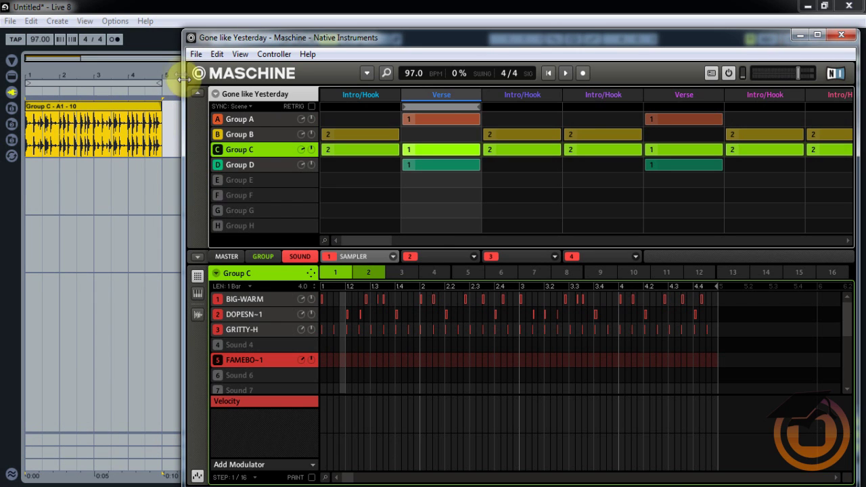
click(149, 41)
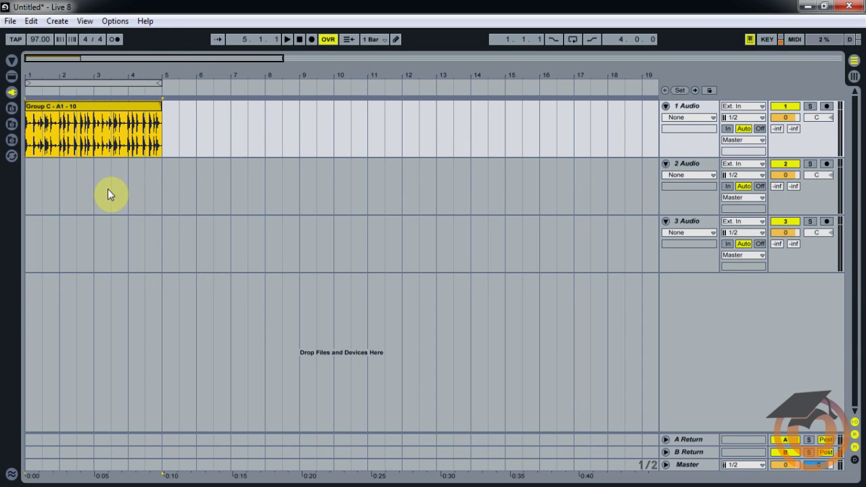
Step: Preview the arrangement, delete clip 'Group C - A1 - 10' from track 1, and return to Maschine
click(288, 41)
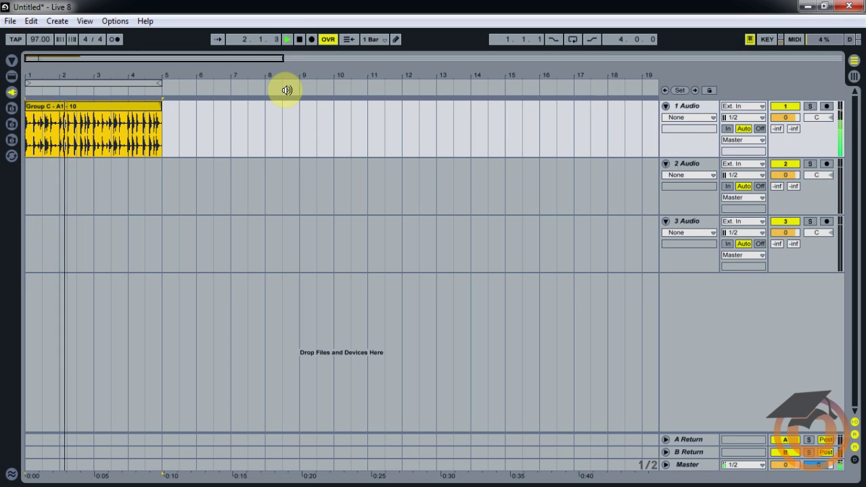
click(301, 39)
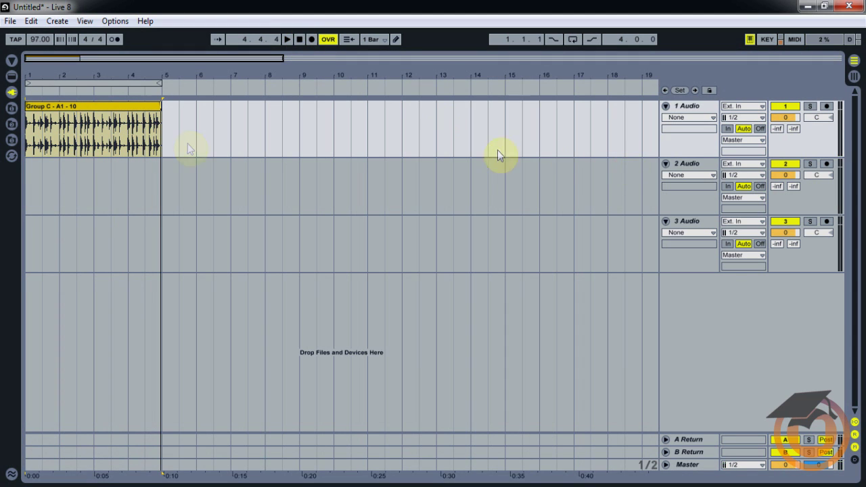
click(93, 113)
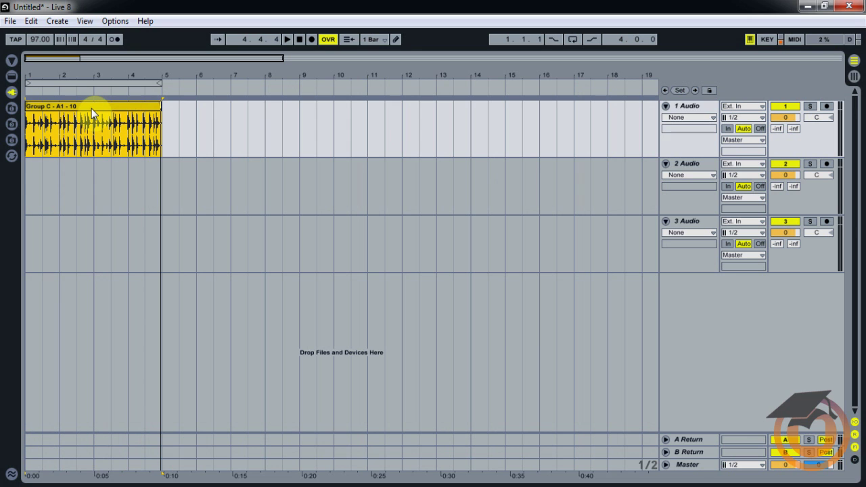
key(Delete)
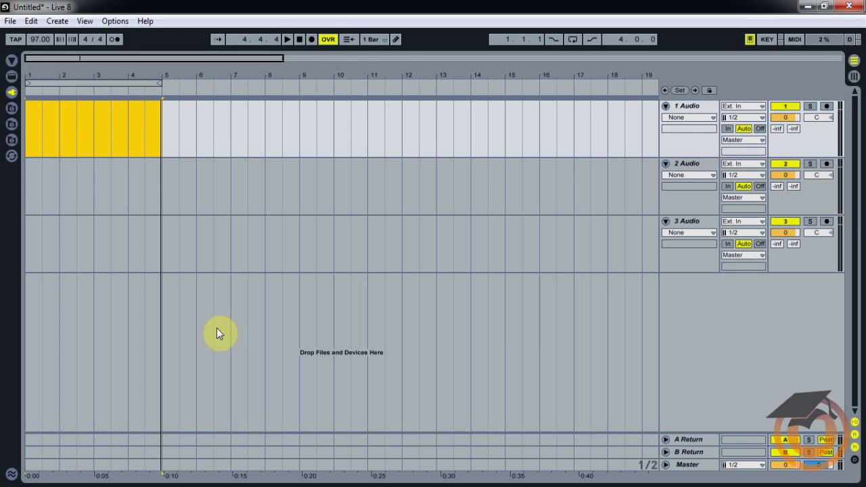
click(293, 484)
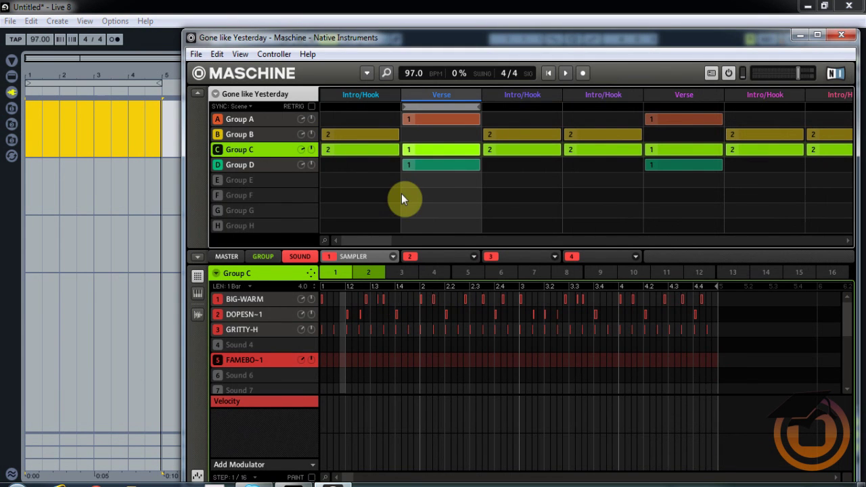
Step: Solo BIG-WARM in Group C and drop its rendered audio onto Live's track 1
click(218, 300)
click(218, 301)
right_click(218, 301)
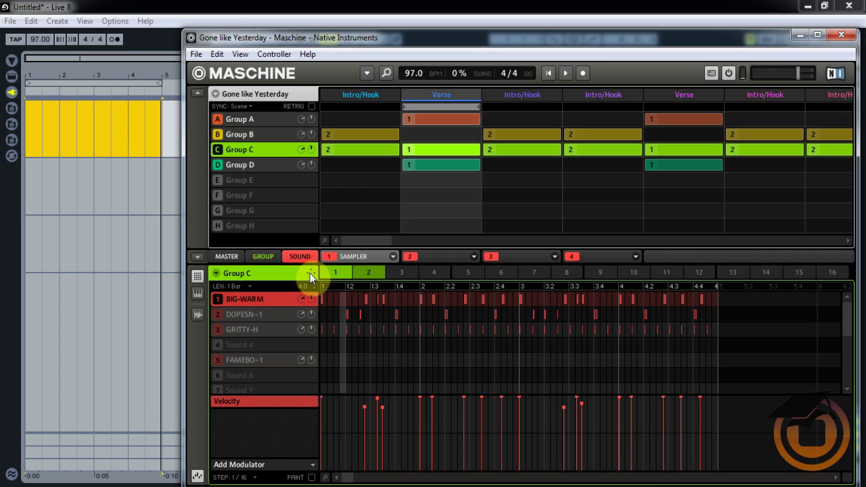
drag(312, 272, 305, 274)
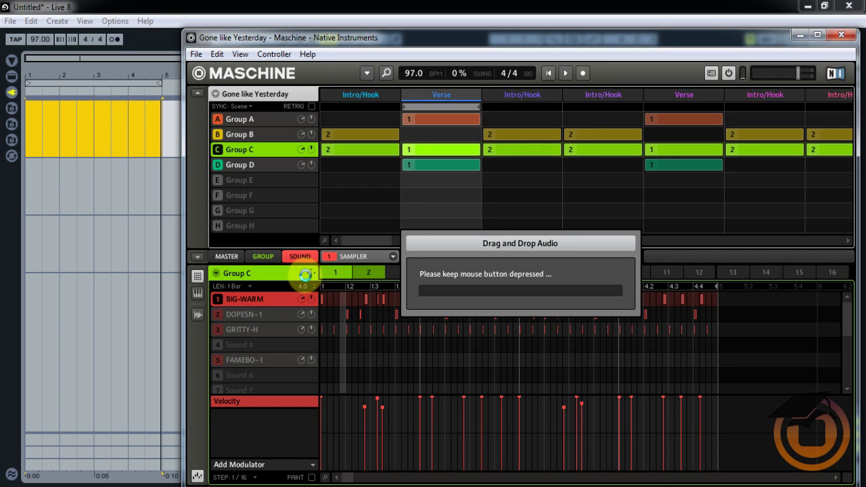
drag(305, 274, 302, 274)
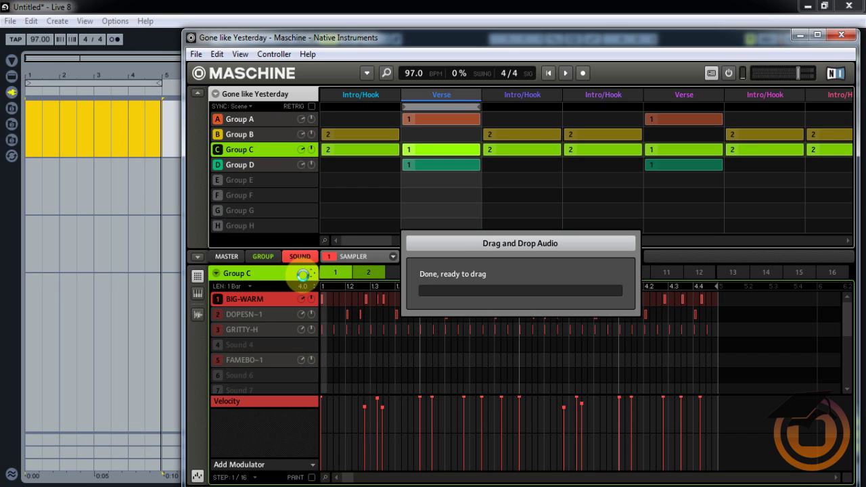
drag(303, 275, 25, 127)
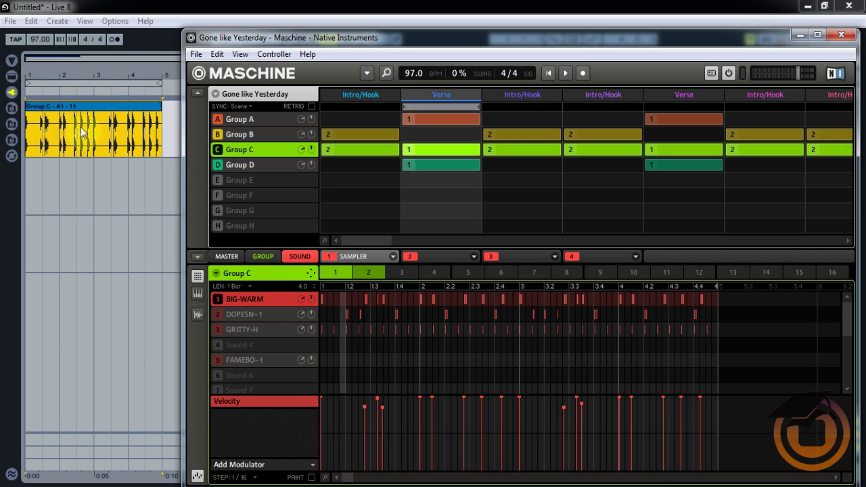
Step: Play back the new clip 'Group C - A1 - 11' in Live, then return to Maschine
click(155, 41)
click(287, 40)
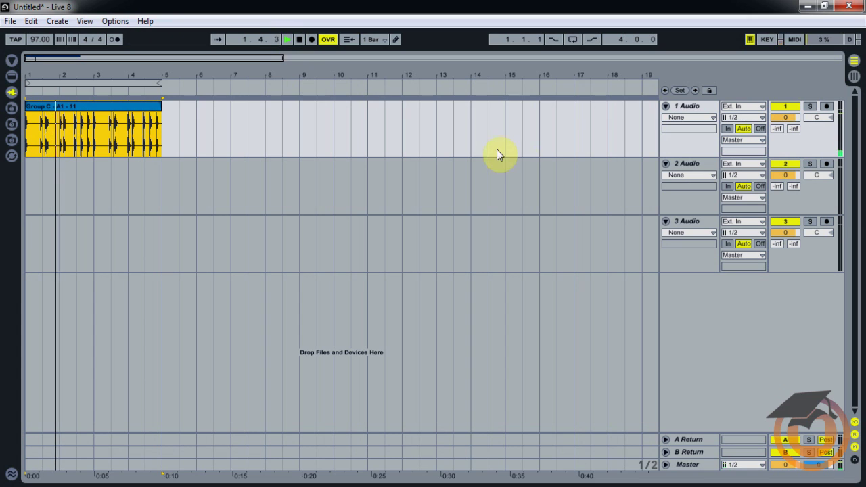
click(300, 39)
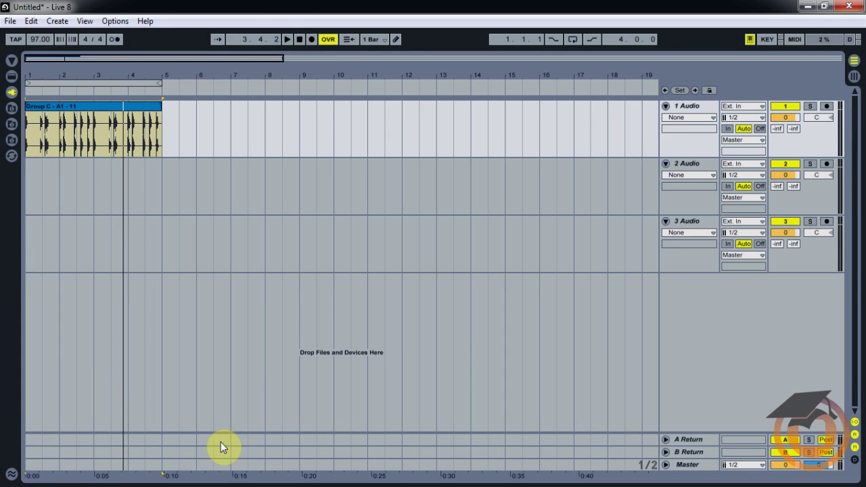
click(333, 484)
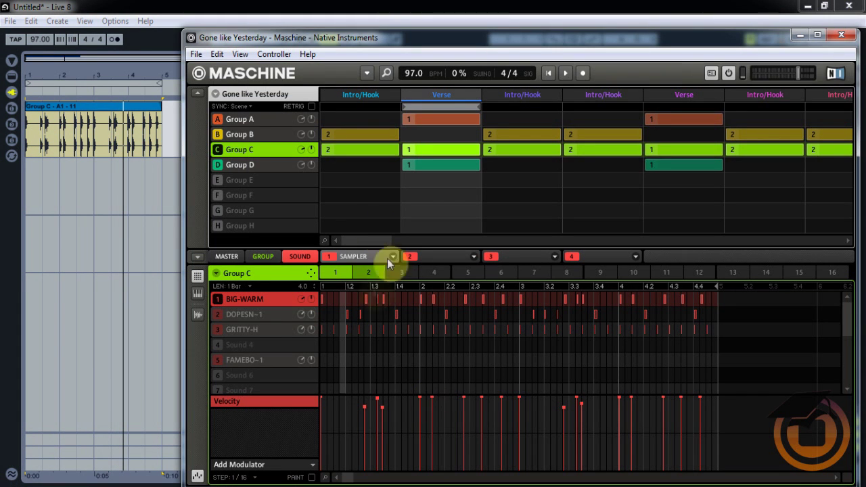
Step: Solo DOPESN~1 and drop its render on Live's track 2 as 'Group C - A1 - 12'
click(219, 315)
drag(310, 275, 310, 274)
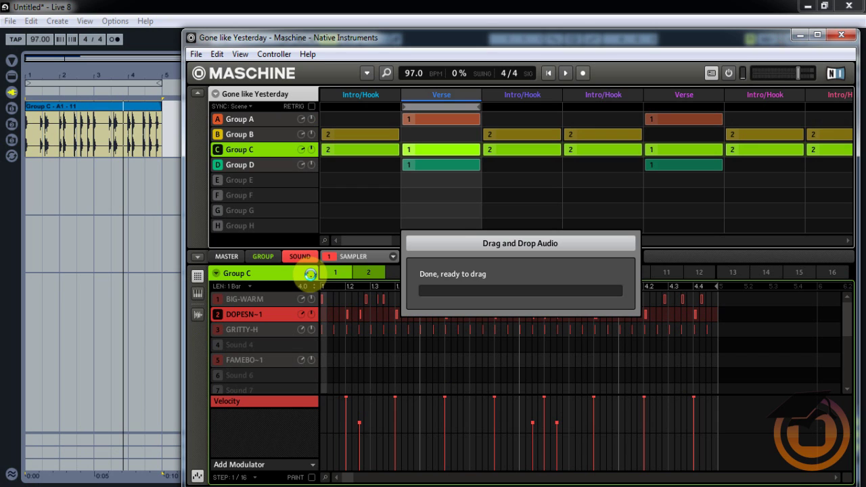
drag(310, 274, 34, 184)
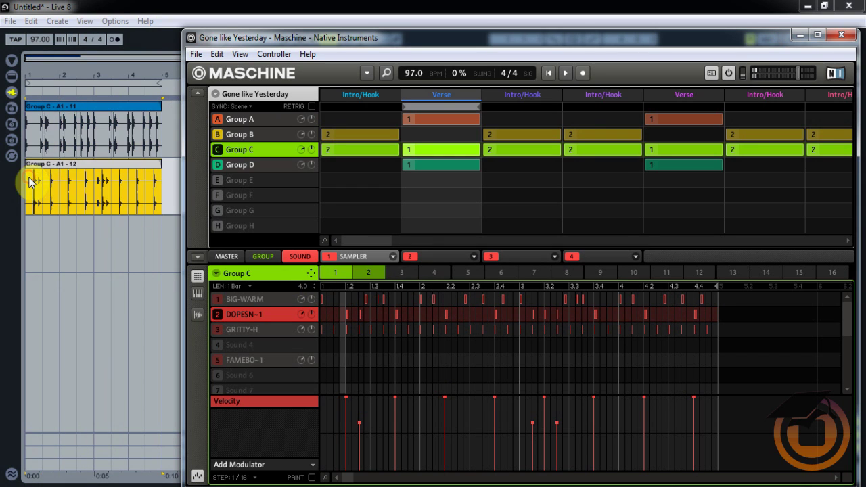
Step: Solo GRITTY-H and drop its render on Live's track 3 as 'Group C - A1 - 13'
click(215, 330)
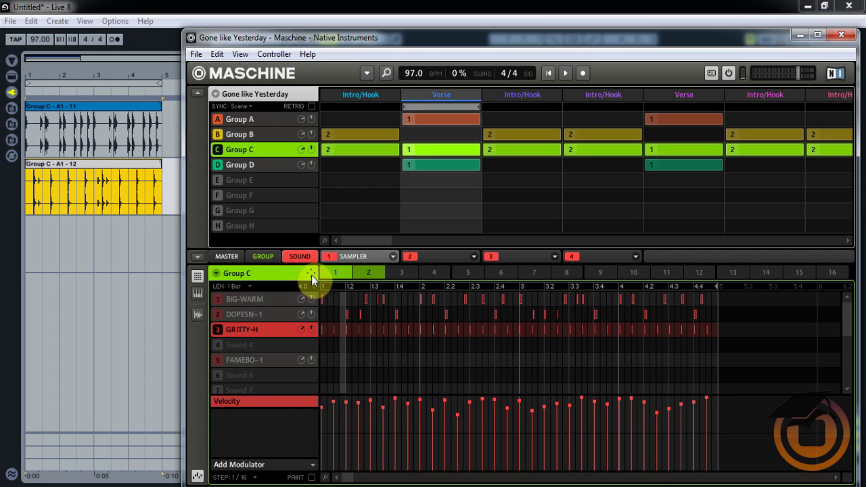
drag(310, 274, 311, 274)
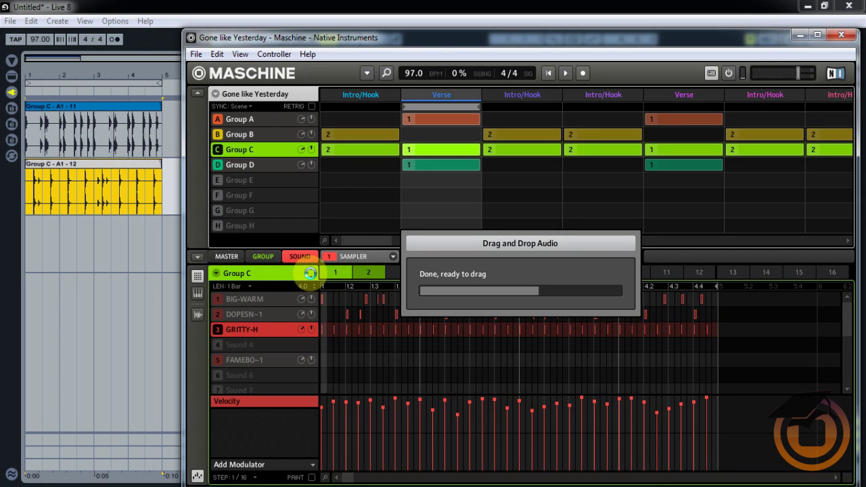
drag(311, 273, 35, 247)
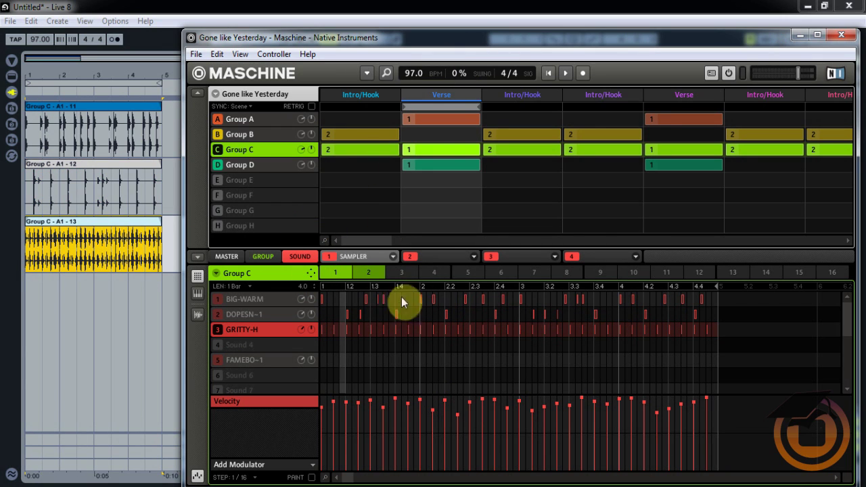